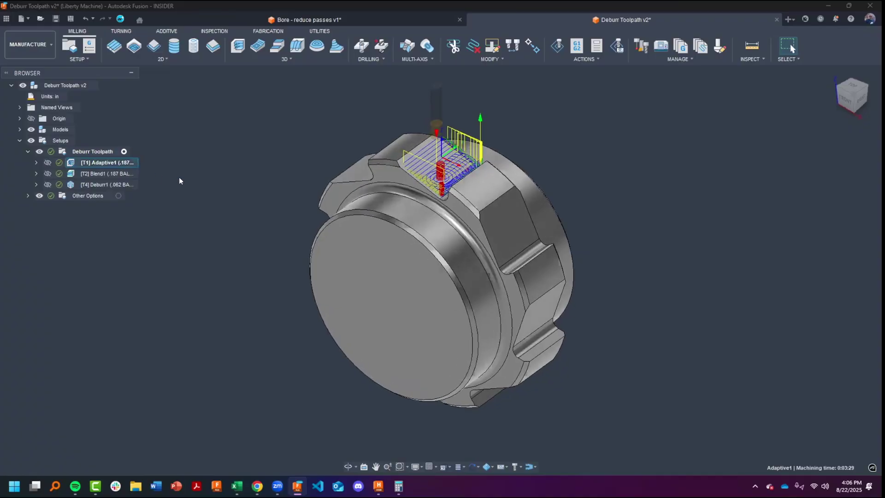
# - Preview the Blend1 and Deburr1 toolpaths, then open Deburr1 for editing
pyautogui.click(126, 173)
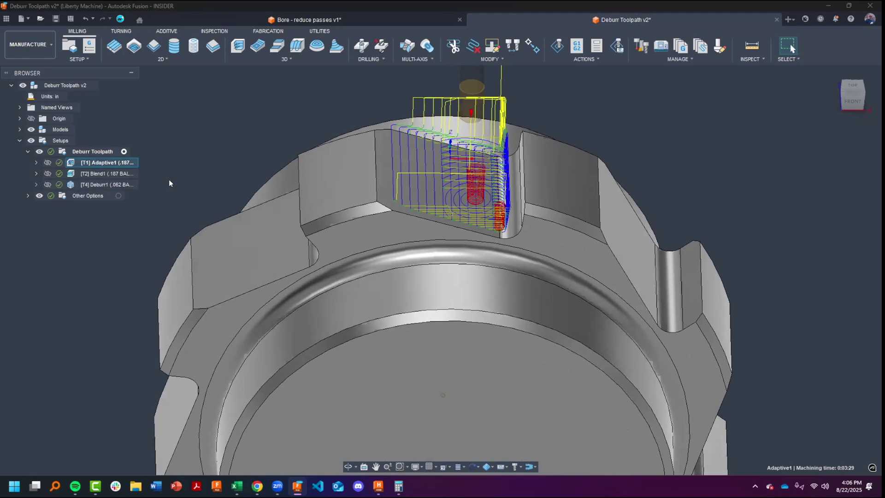
pyautogui.click(127, 185)
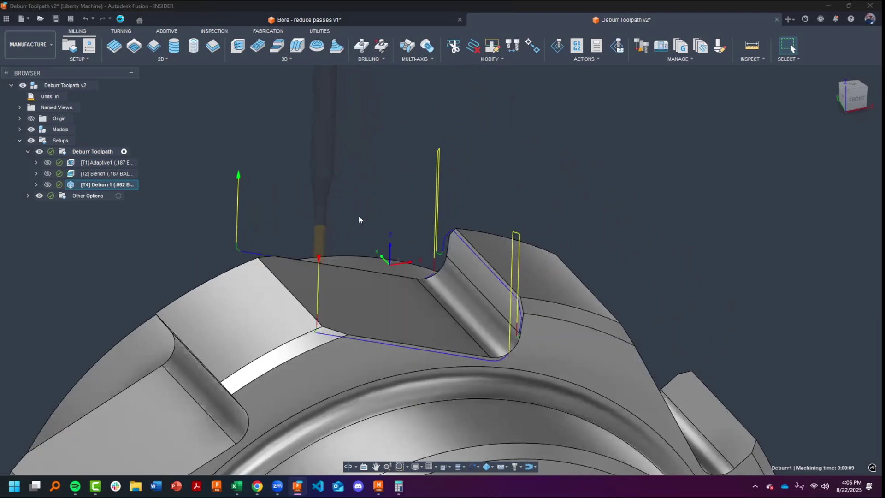
pyautogui.click(142, 200)
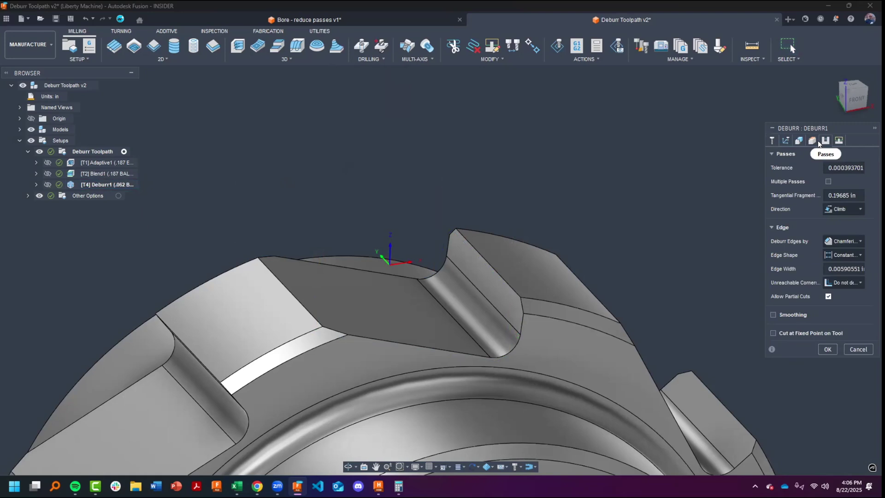
# - Review Deburr1's Linking and Passes settings, then show its tool, feed and clearance settings
pyautogui.click(825, 141)
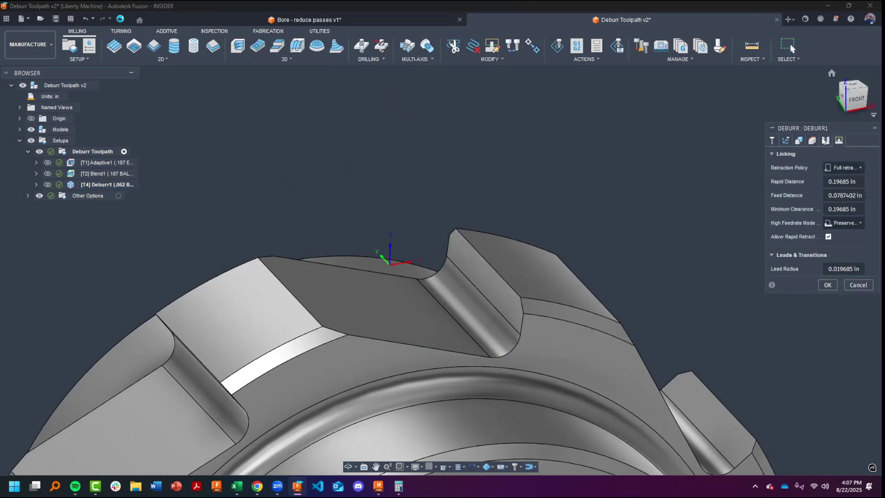
pyautogui.click(786, 141)
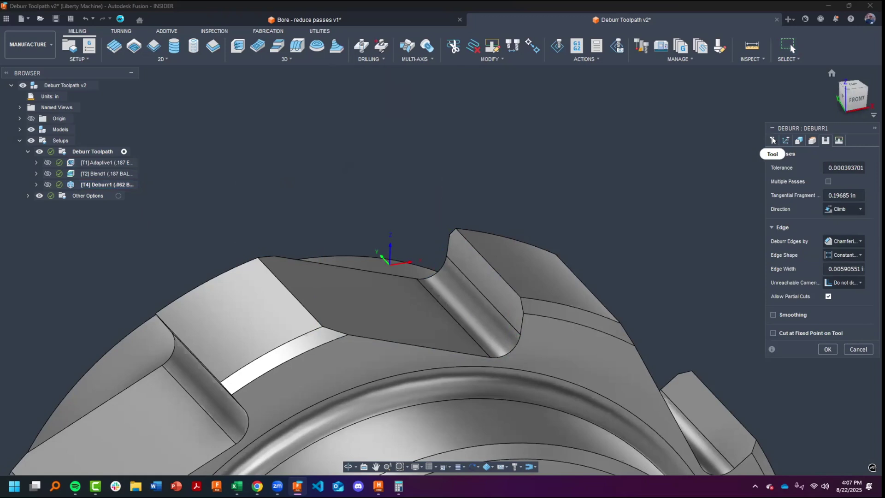
pyautogui.click(773, 140)
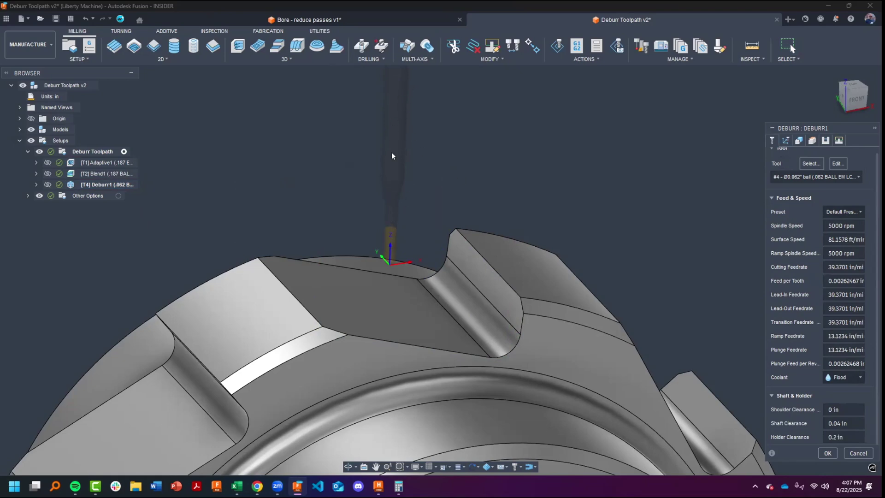
# - Change Deburr1's shaft clearance from 0.04 in to 0 and regenerate the toolpath
pyautogui.scroll(-3, 422, 197)
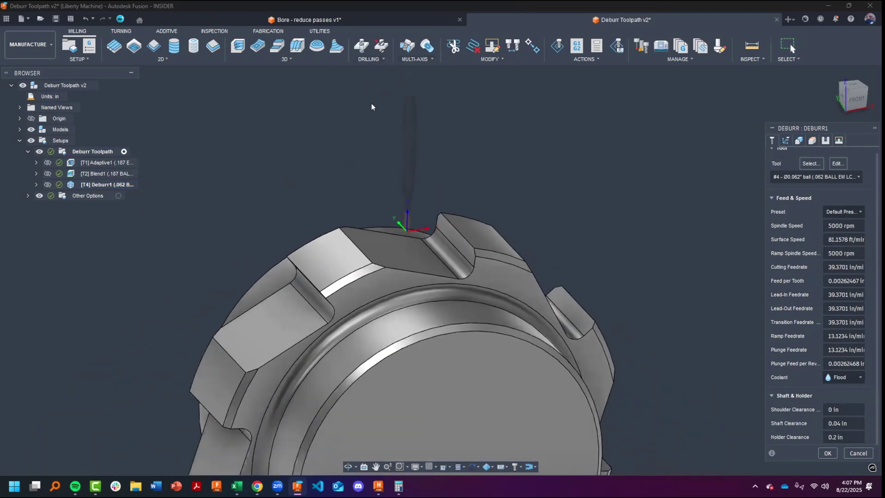
pyautogui.scroll(3, 407, 92)
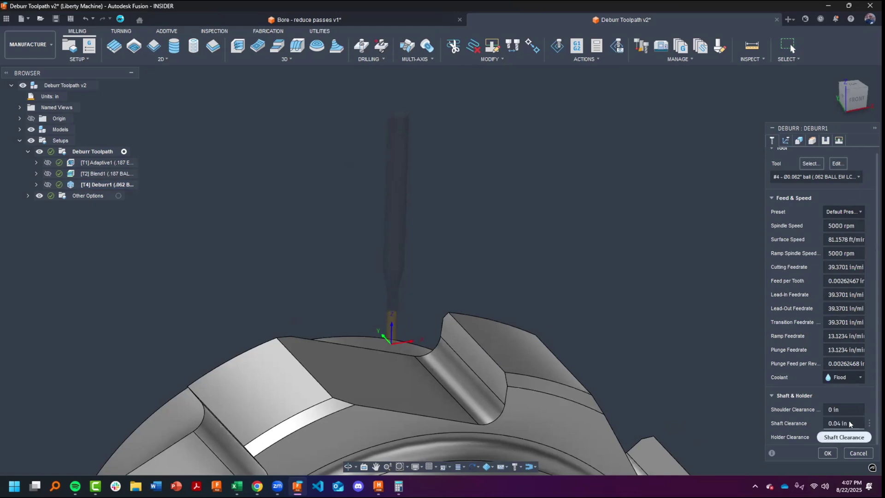
pyautogui.moveTo(850, 423); pyautogui.dragTo(810, 423)
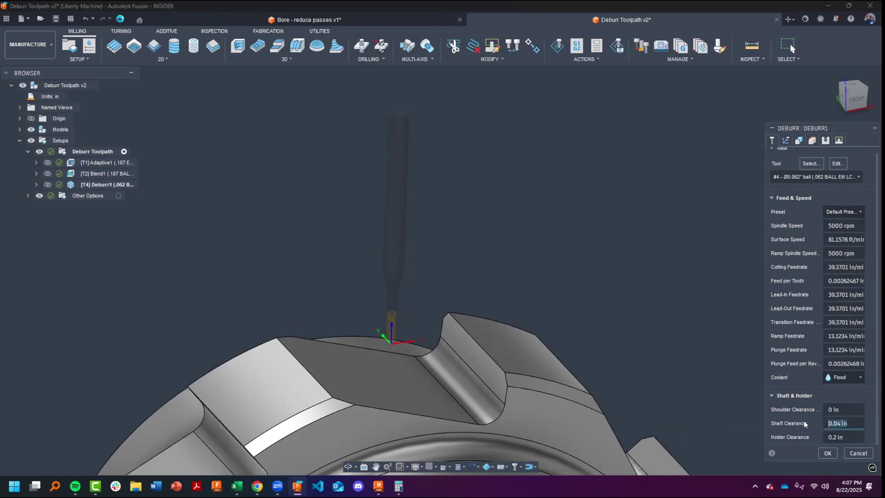
pyautogui.write('0')
pyautogui.click(827, 451)
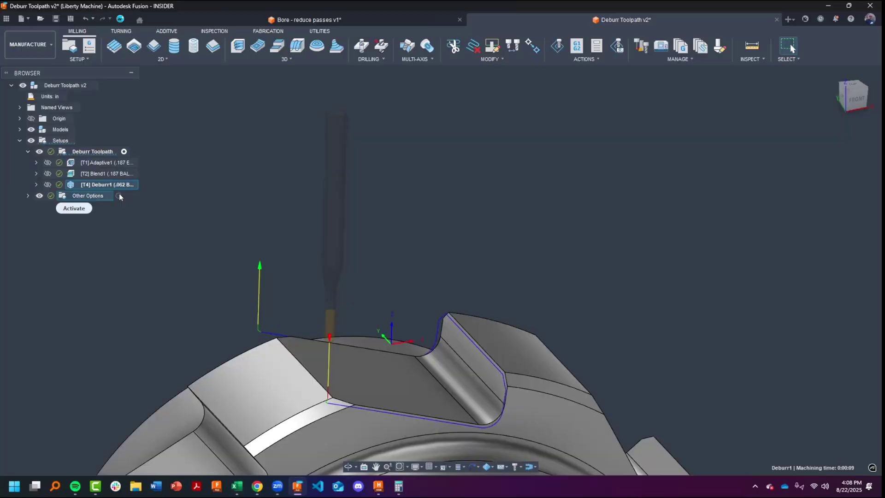
# - Activate the Other Options setup, showing its part, stock and 0:07:43 machining time
pyautogui.click(77, 122)
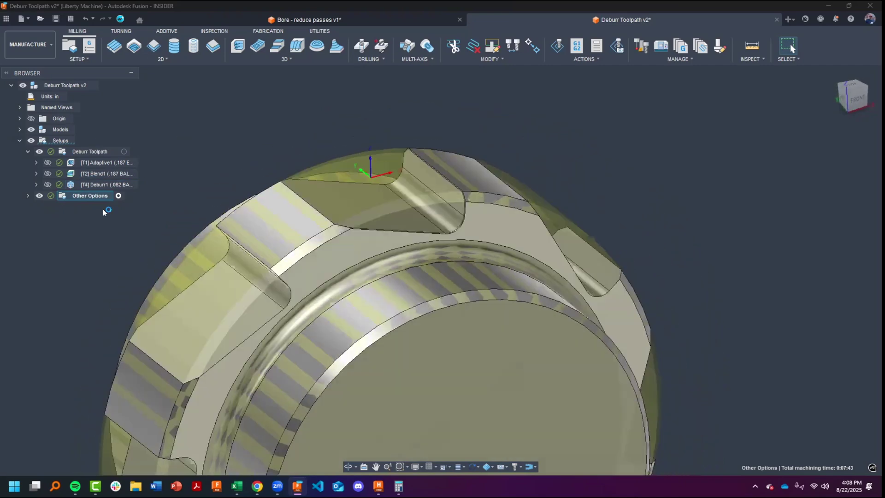
# - Expand Other Options and preview the Adaptive1 (2), Blend1 (2) and Flow2 toolpaths around the slot
pyautogui.click(27, 196)
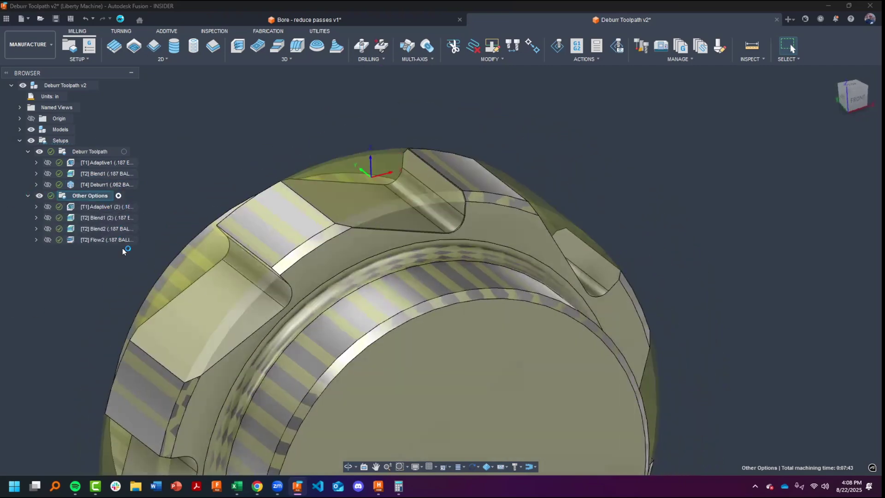
pyautogui.click(134, 206)
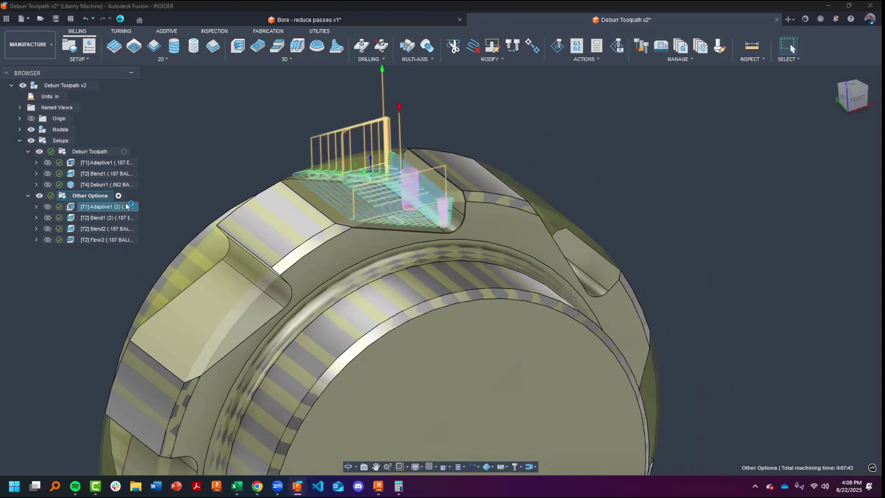
pyautogui.click(121, 217)
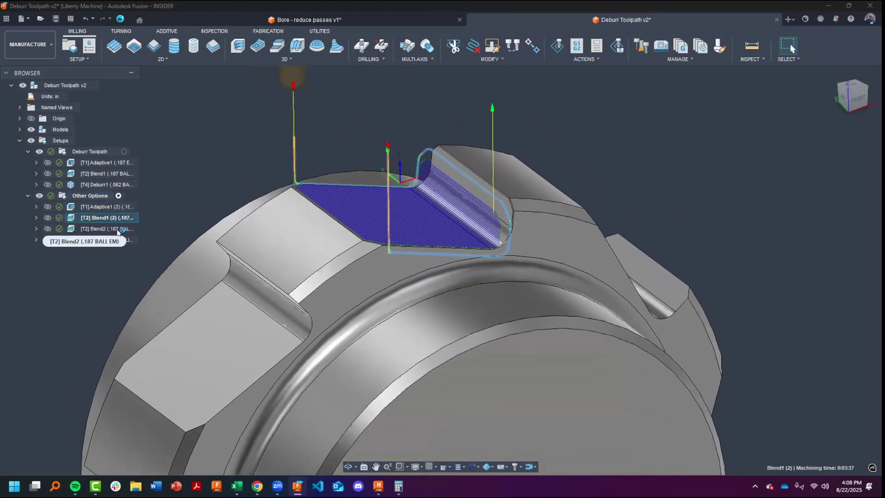
pyautogui.keyDown('shift'); pyautogui.click(115, 239); pyautogui.keyUp('shift')
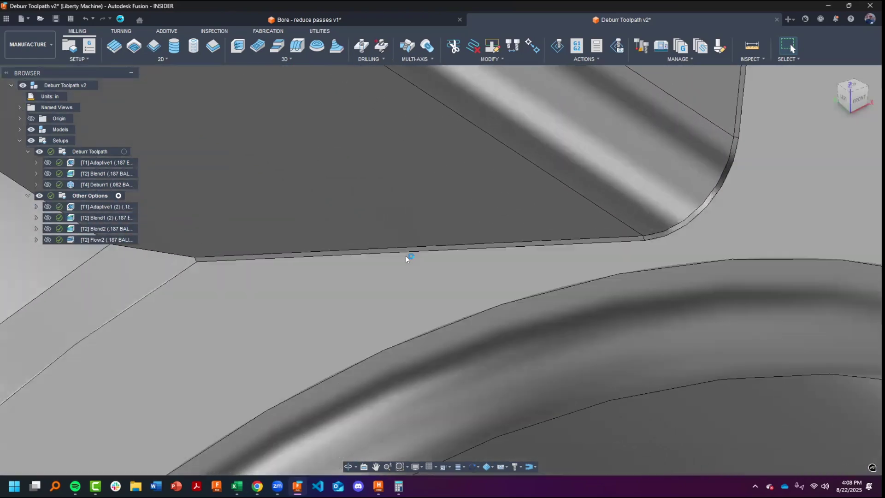
pyautogui.keyDown('shift'); pyautogui.moveTo(405, 259); pyautogui.dragTo(310, 244, button='middle'); pyautogui.keyUp('shift')
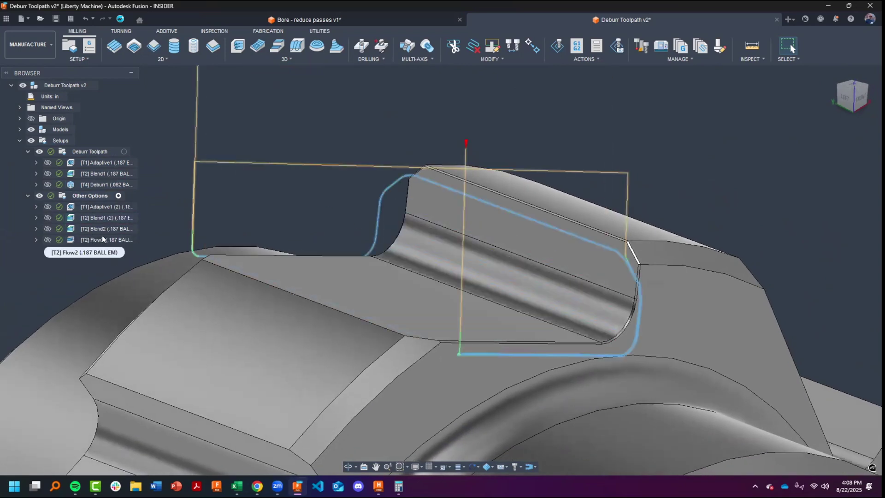
# - Compare the Blend2 and Flow2 toolpaths on the tooth-form edge
pyautogui.click(103, 230)
pyautogui.click(103, 228)
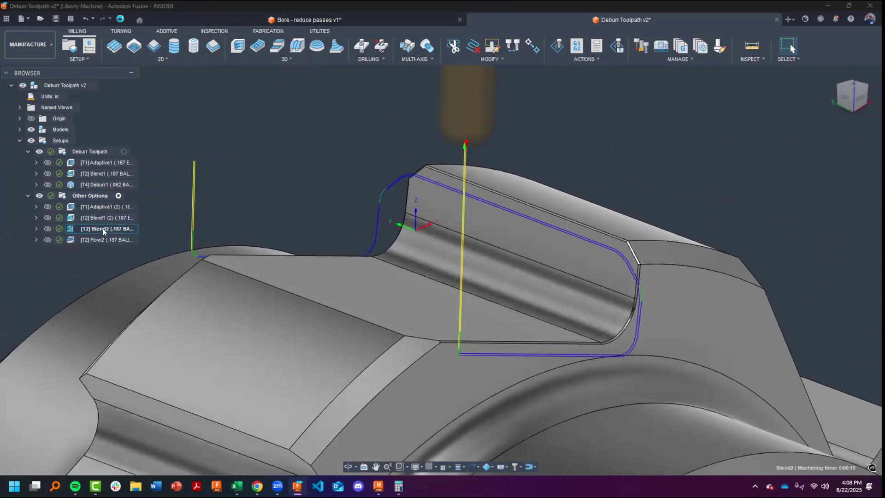
pyautogui.click(104, 239)
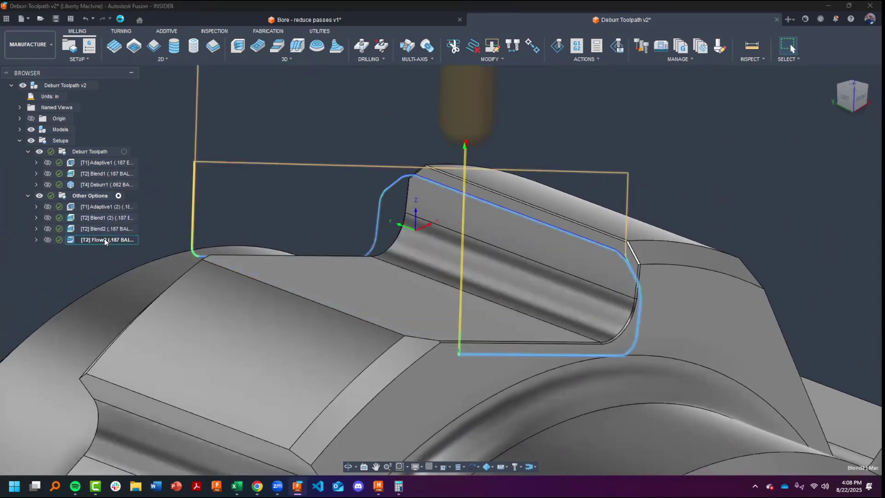
pyautogui.click(284, 60)
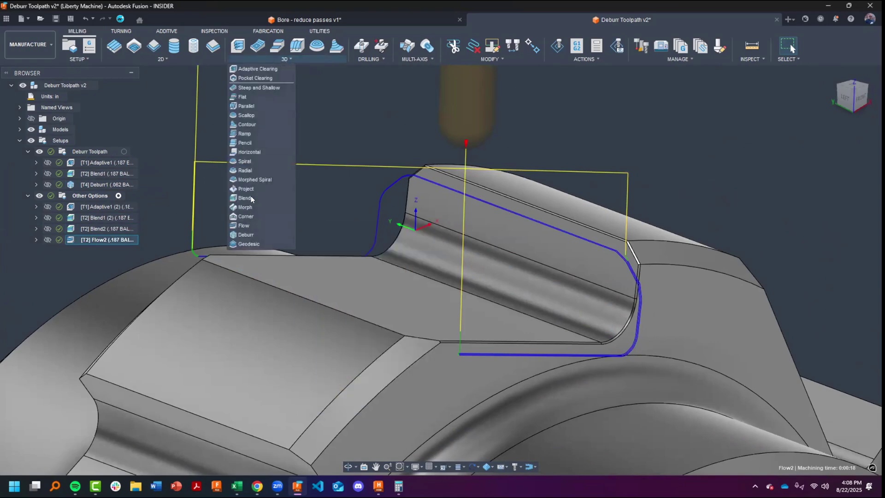
# - Edit Blend2 and keep its passes offset from the surface boundary
pyautogui.press('Escape')
pyautogui.click(122, 228)
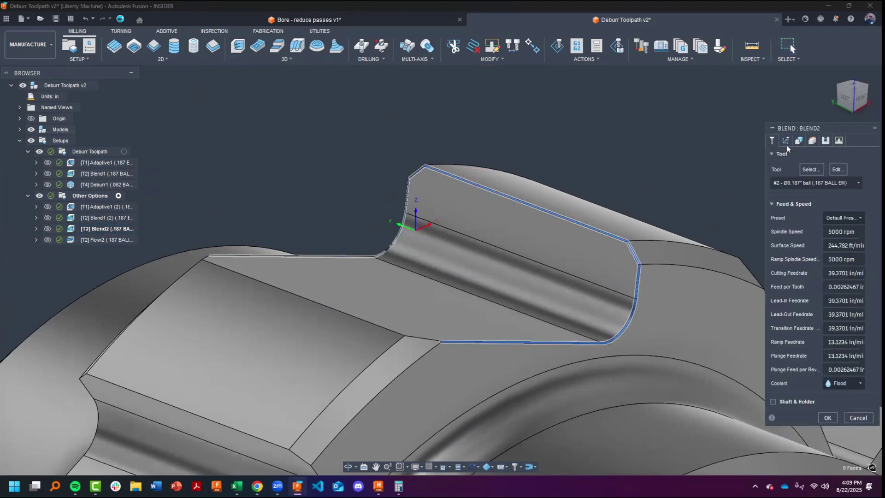
pyautogui.click(798, 140)
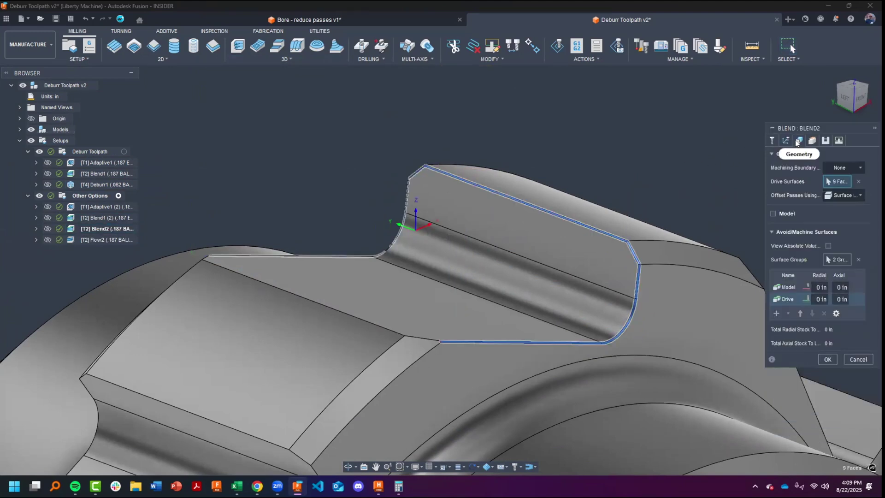
pyautogui.click(845, 195)
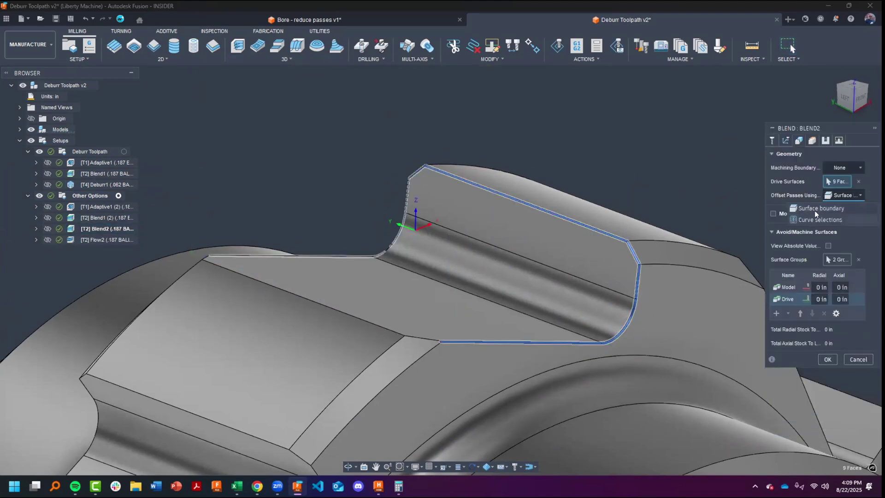
pyautogui.click(820, 208)
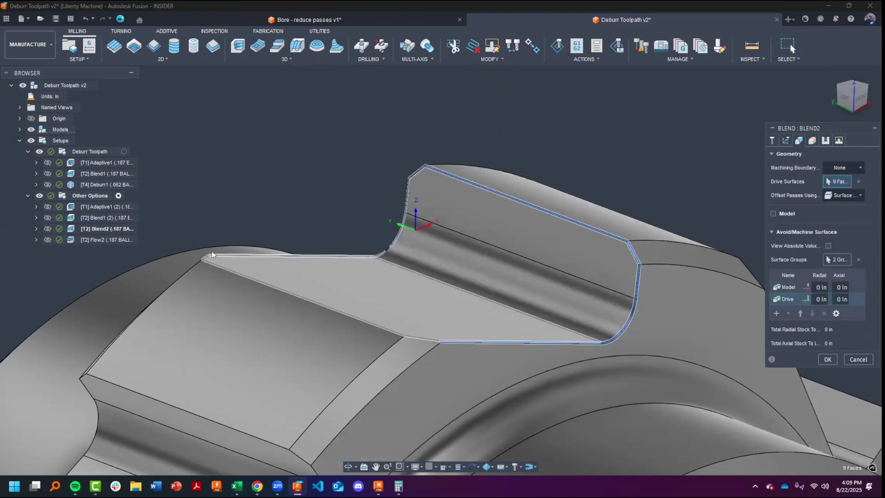
# - Set Blend2's stepover to 0.012 in and regenerate the toolpath
pyautogui.click(824, 142)
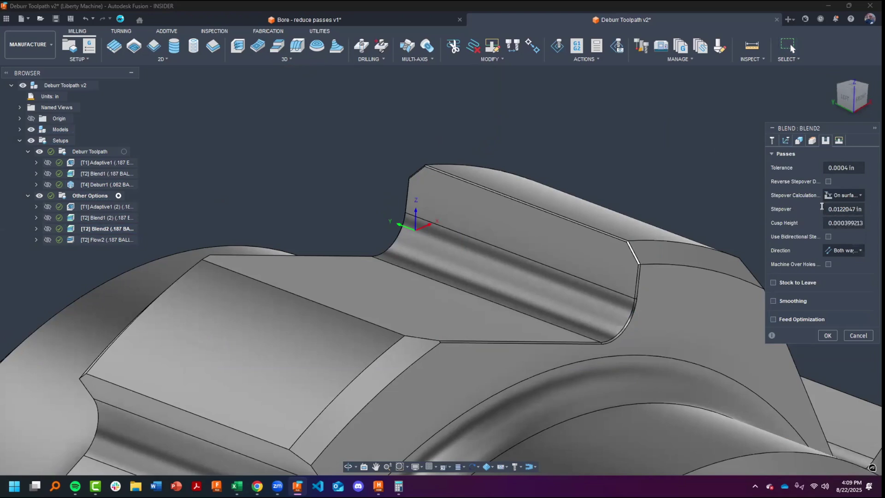
pyautogui.click(857, 210)
pyautogui.write('.003')
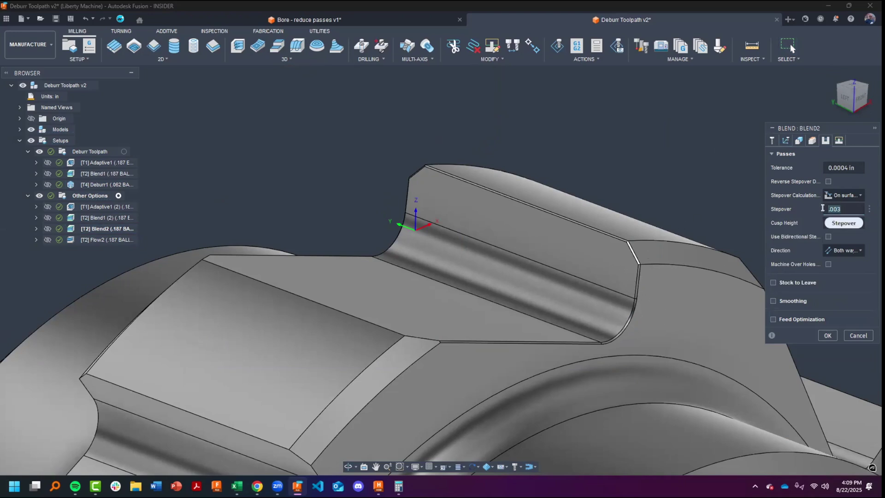
pyautogui.moveTo(823, 211)
pyautogui.write('.012')
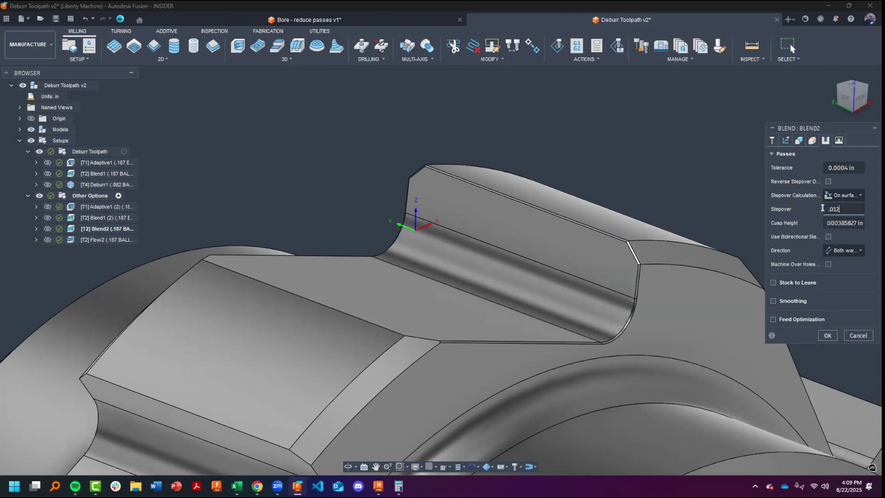
pyautogui.press('Return')
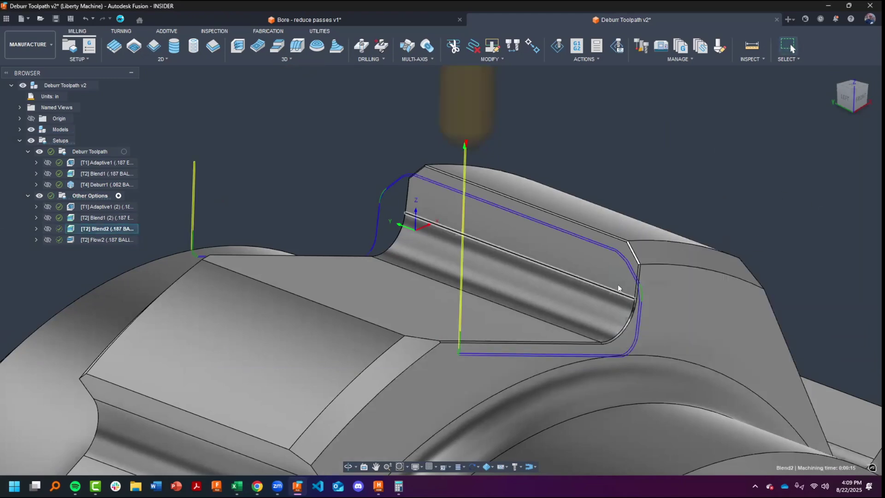
# - Inspect the Flow2 toolpath around the pocket's edge corner, then deselect it to show the bare part
pyautogui.scroll(4, 618, 281)
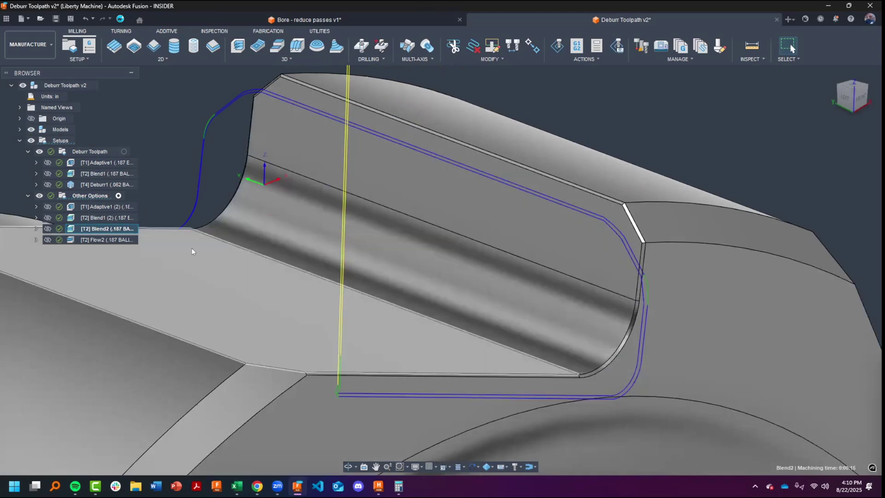
pyautogui.click(106, 237)
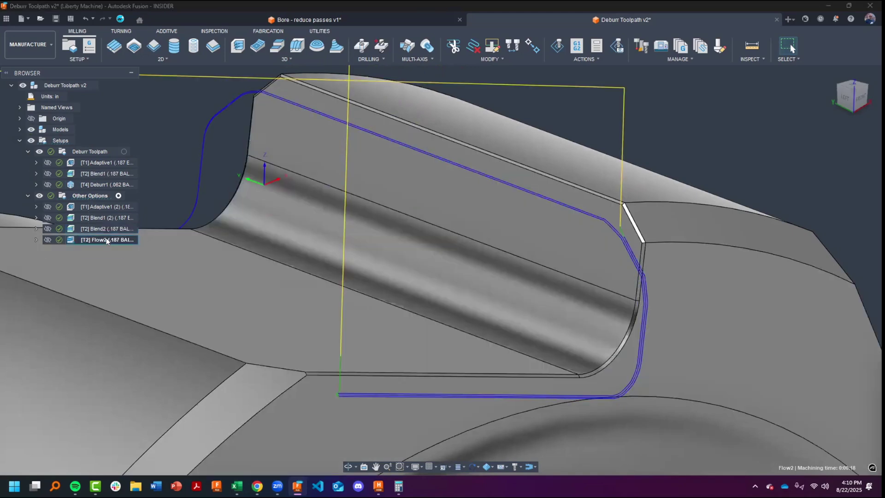
pyautogui.scroll(8, 637, 239)
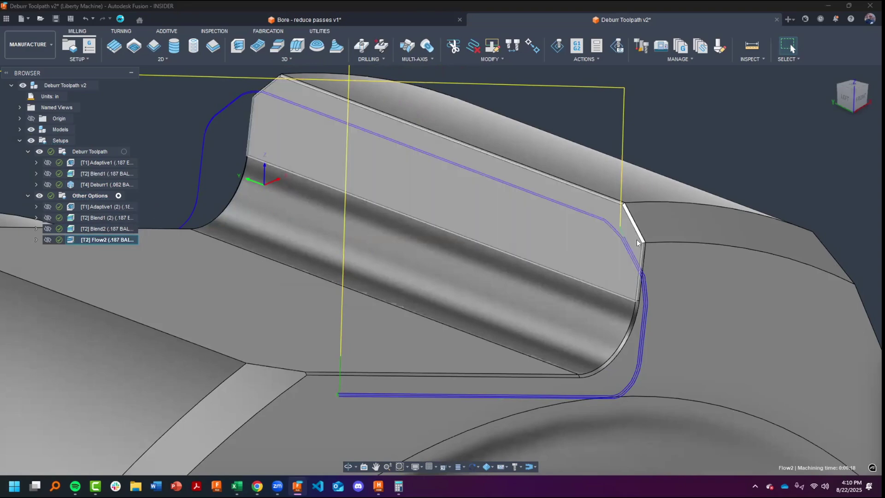
pyautogui.scroll(-10, 590, 258)
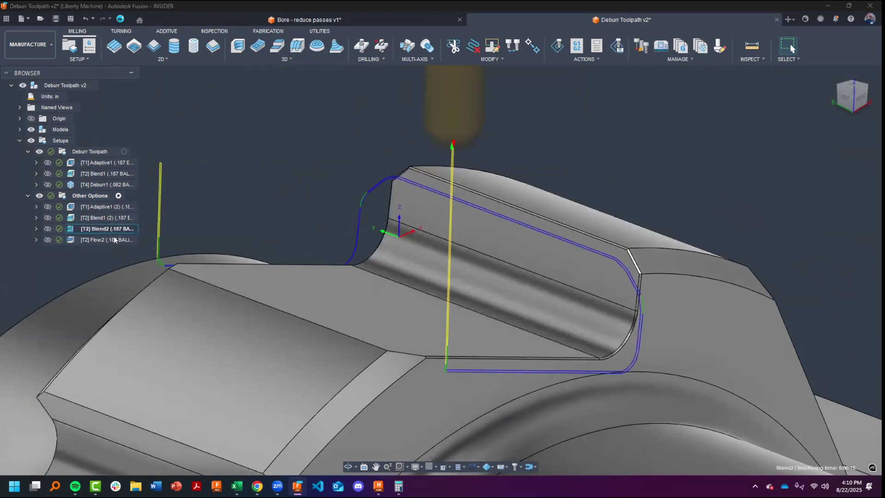
pyautogui.click(288, 60)
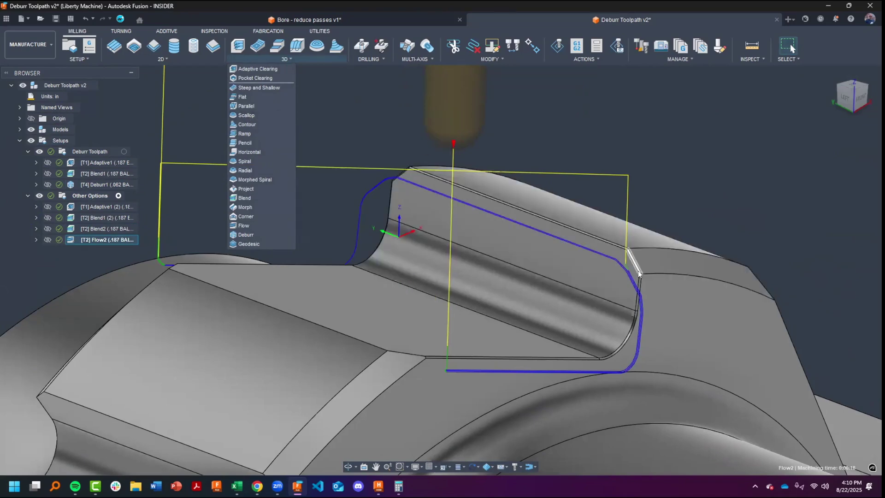
pyautogui.click(385, 136)
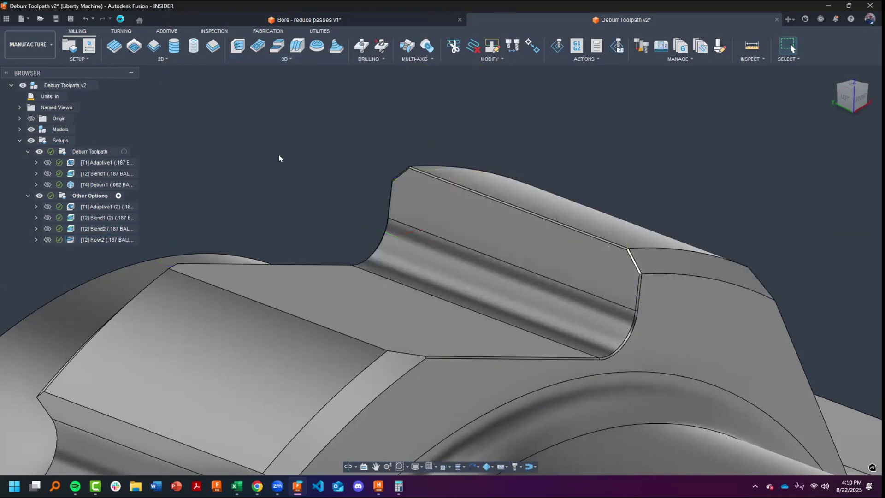